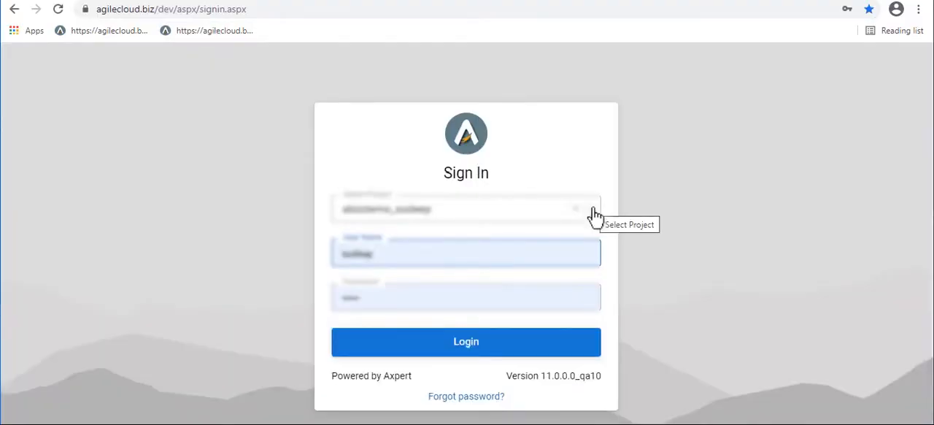
Select the project on the sign-in page, log in with the prefilled credentials, and show the developer workspace full screen
click(594, 214)
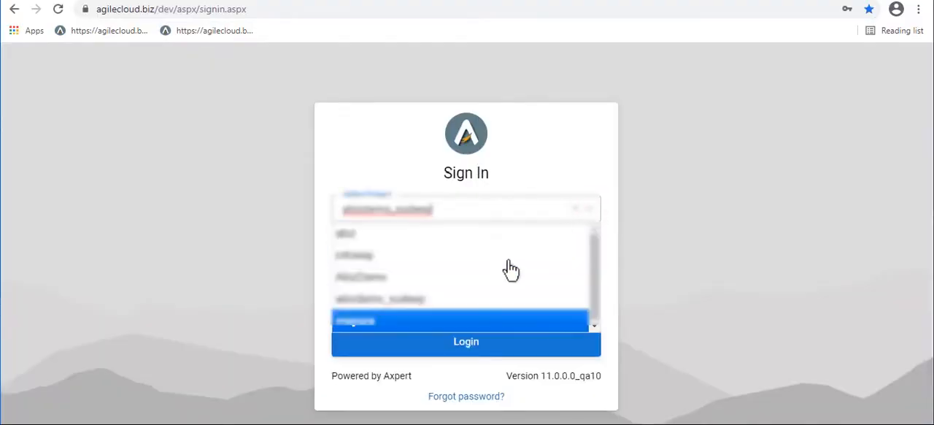
click(461, 300)
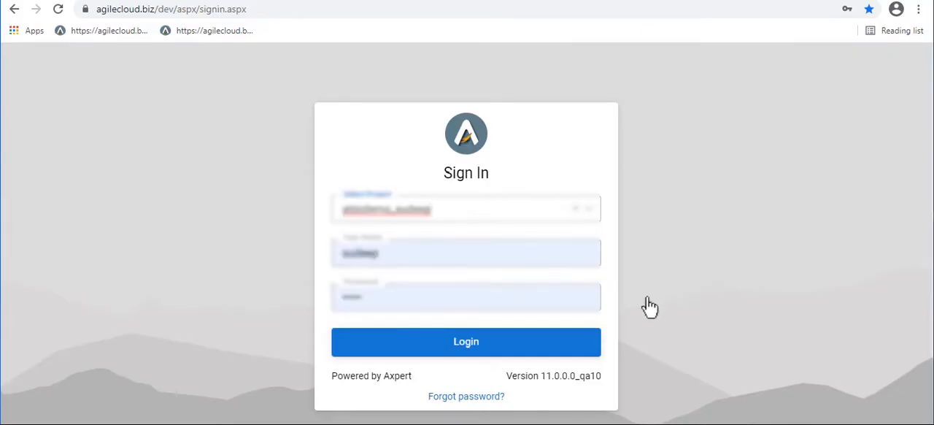
click(578, 343)
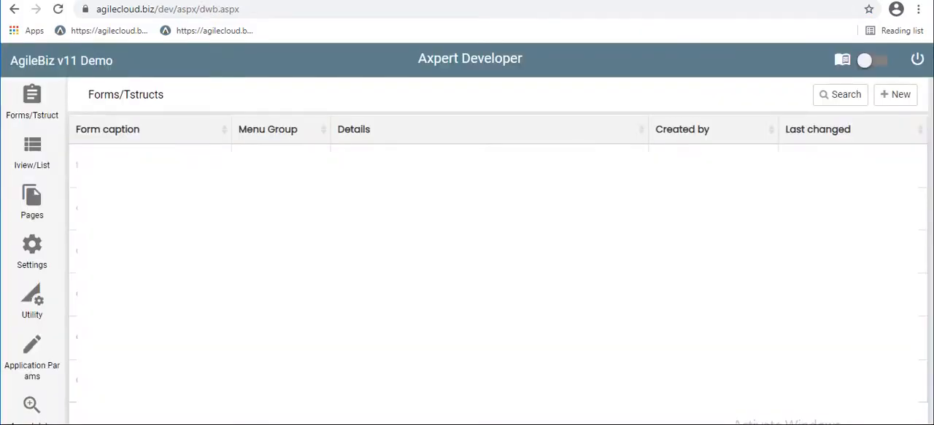
key(F11)
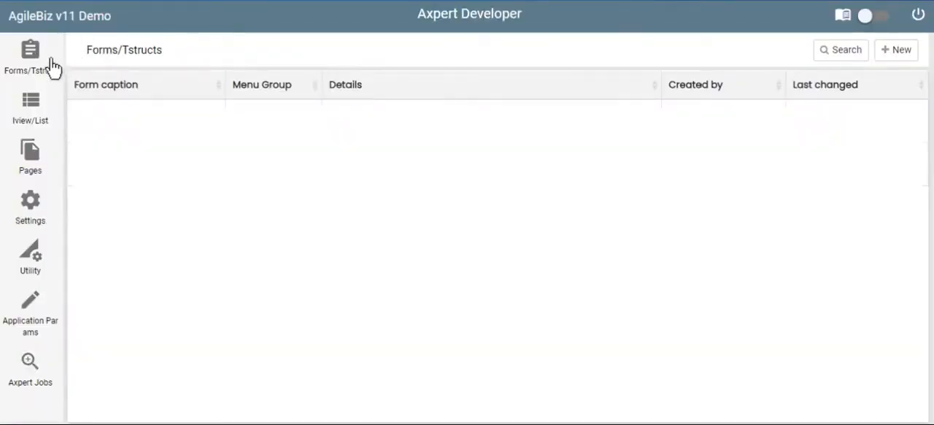
Create a new form named cform with the caption Customer Form, and submit its default frame settings
click(889, 49)
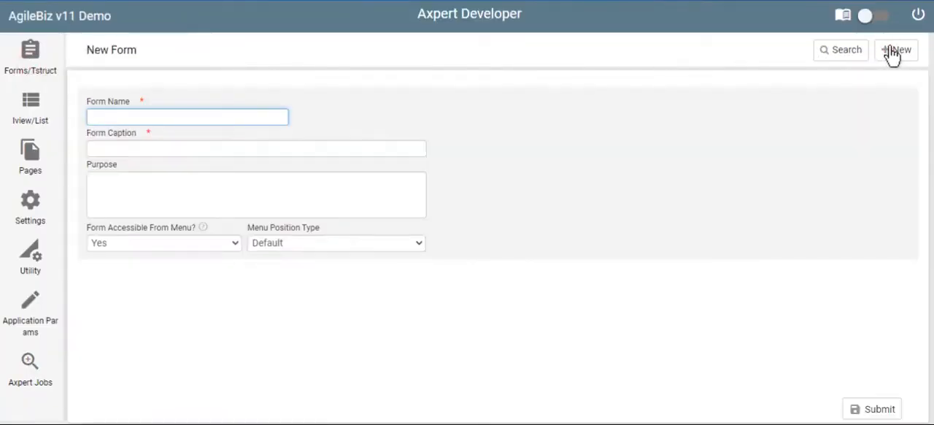
text(cform)
key(Tab)
text(Customer Form)
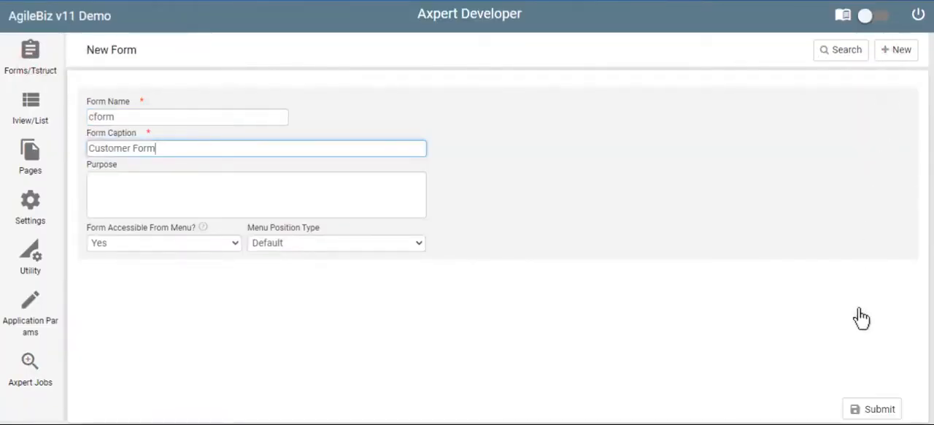
click(865, 411)
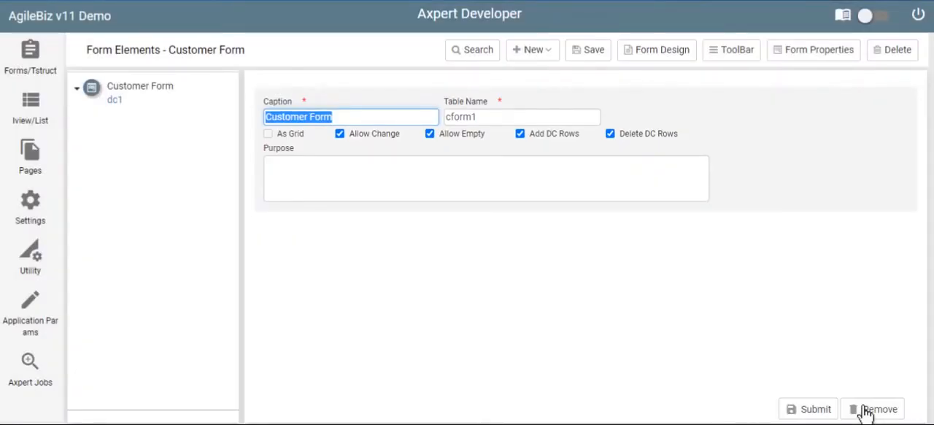
click(813, 411)
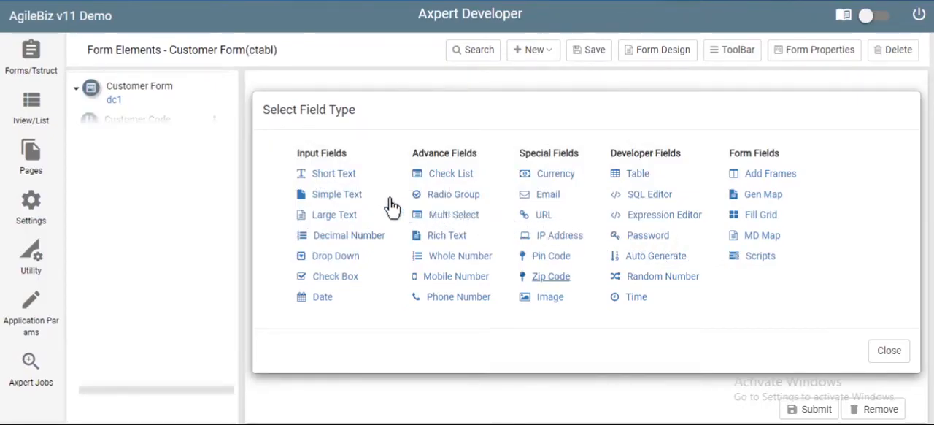
Add a Simple Text field named cname with the caption Customer Name that does not allow empty values
click(353, 197)
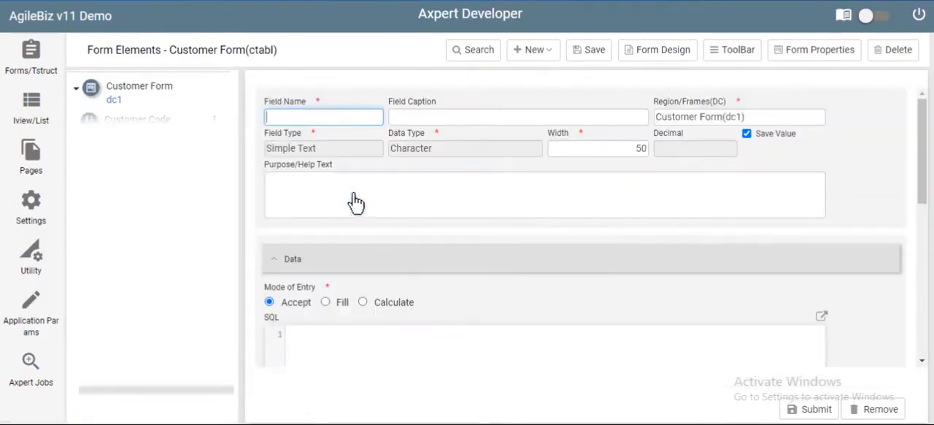
text(cname)
key(Tab)
text(Customer )
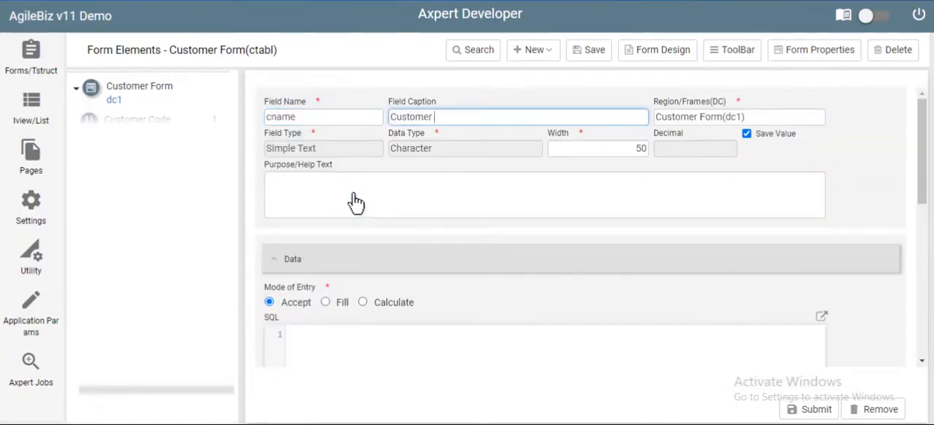
text(Name)
scroll(365, 219, down, 3)
scroll(373, 237, down, 3)
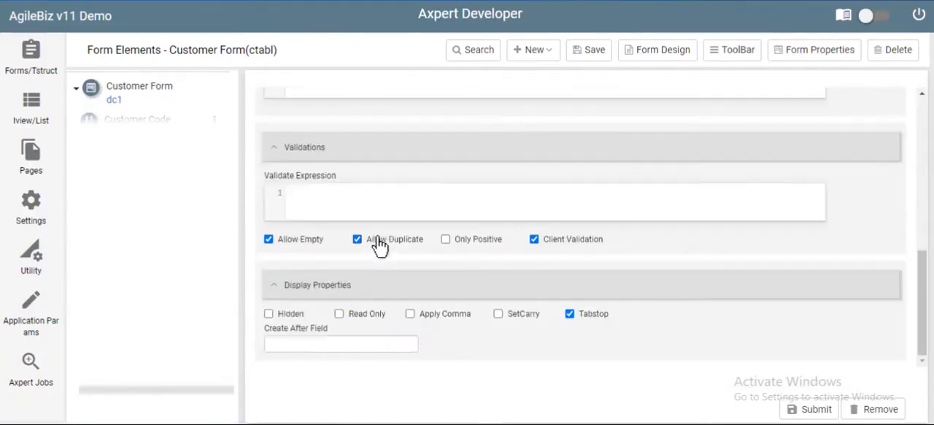
click(269, 240)
click(796, 409)
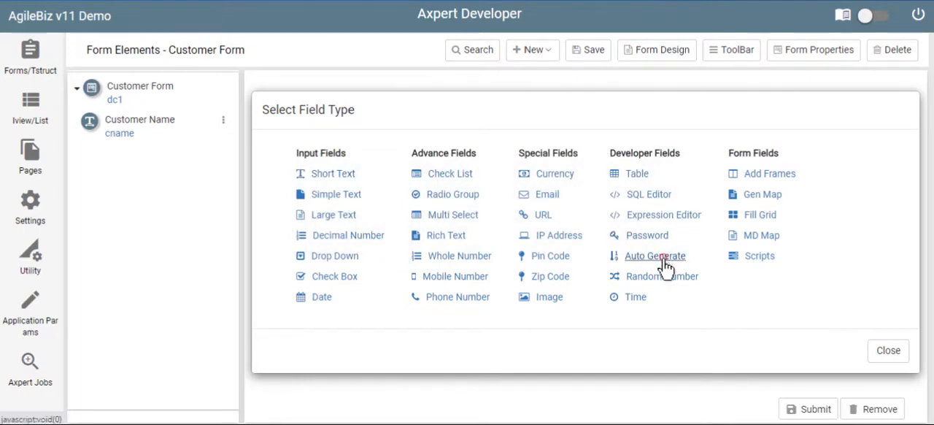
Add an Auto Generate field ccode captioned Customer Code, with prefix CR, starting number 1, active True, 5 digits and no duplicates allowed
click(655, 256)
scroll(705, 285, down, 1)
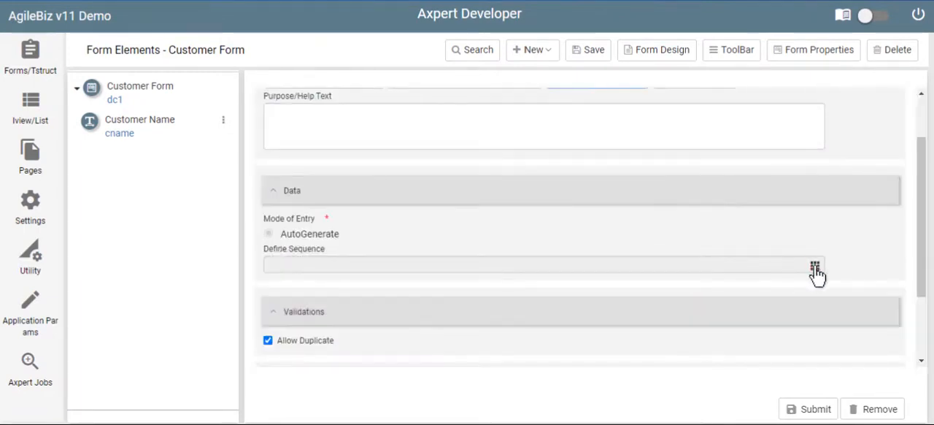
click(815, 269)
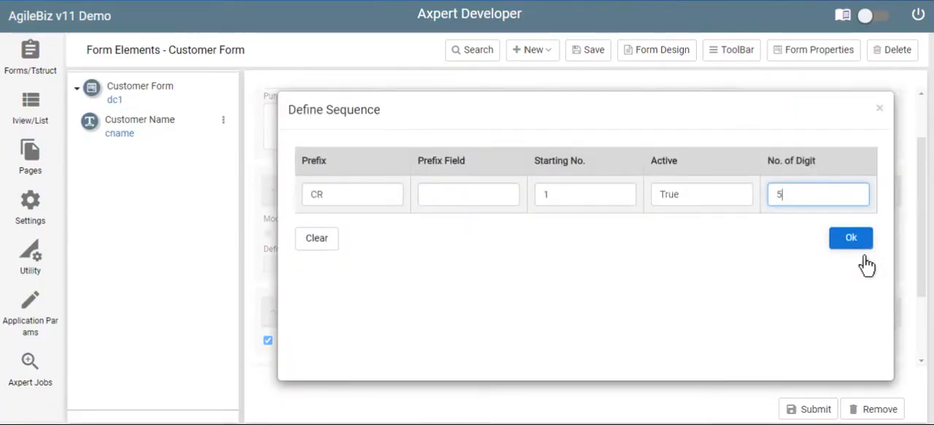
click(849, 243)
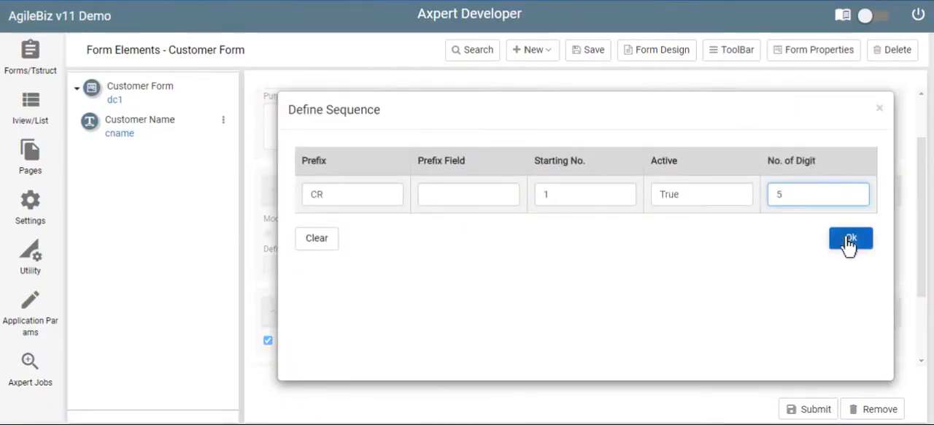
scroll(777, 283, down, 2)
click(268, 240)
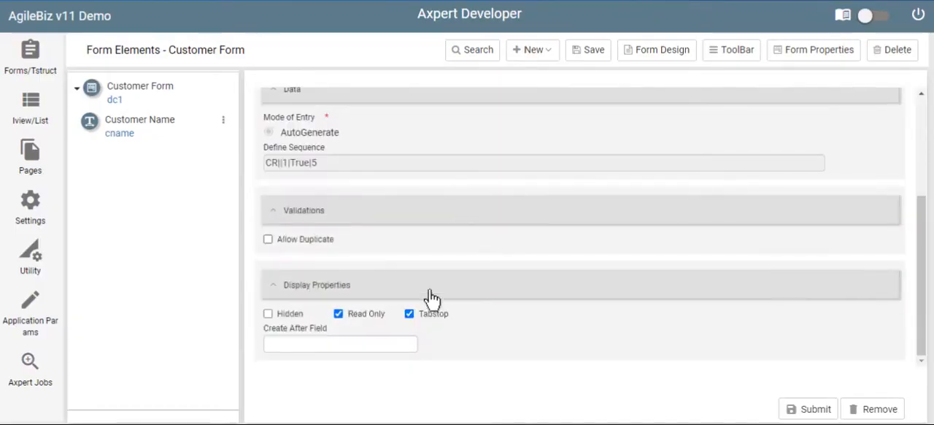
click(810, 410)
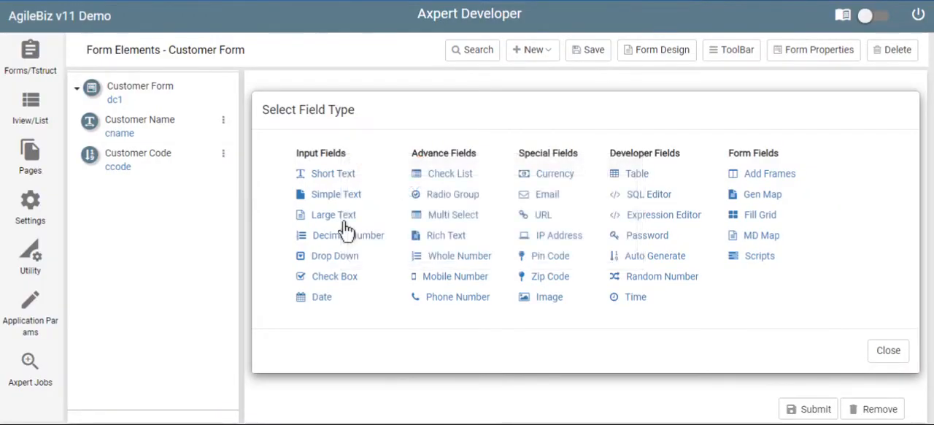
Add a Large Text field named address with the caption Address, with empty values not allowed
click(342, 217)
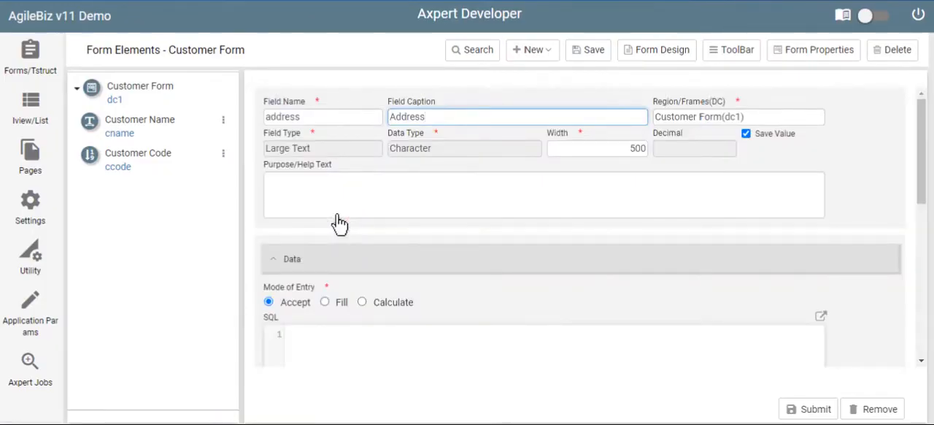
scroll(333, 222, down, 10)
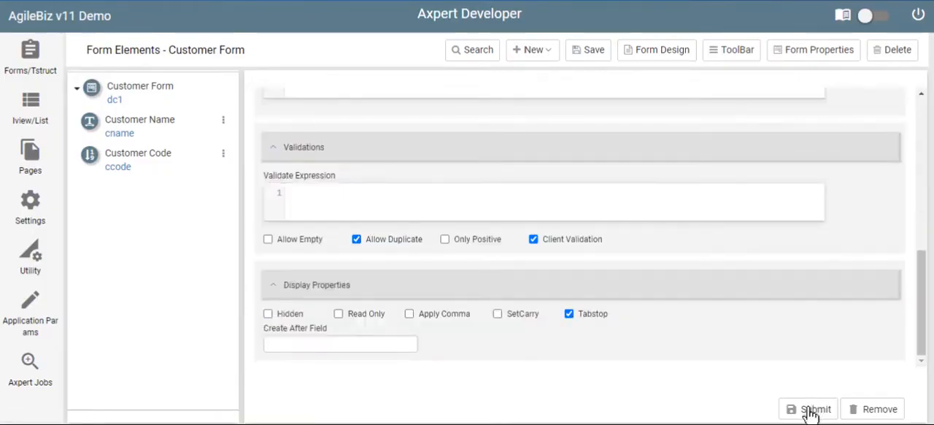
click(810, 413)
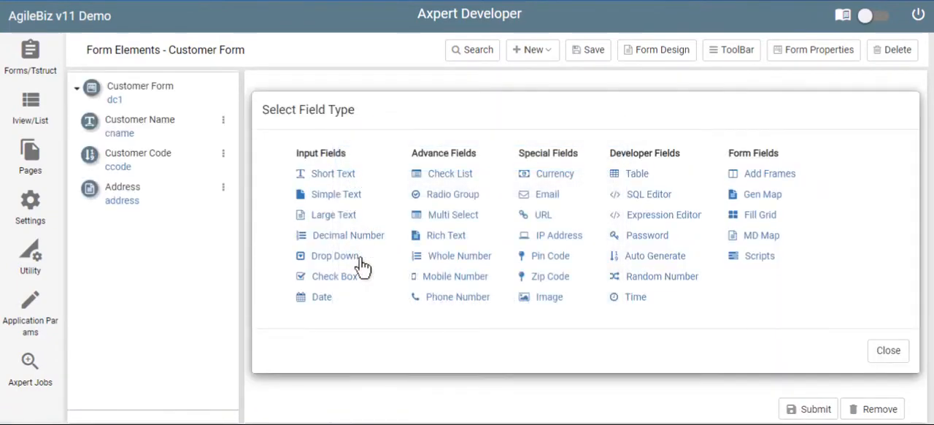
Add a Drop Down field accountmanager captioned Account Manager that lists axusername from the User Login-(axusr) form
click(352, 256)
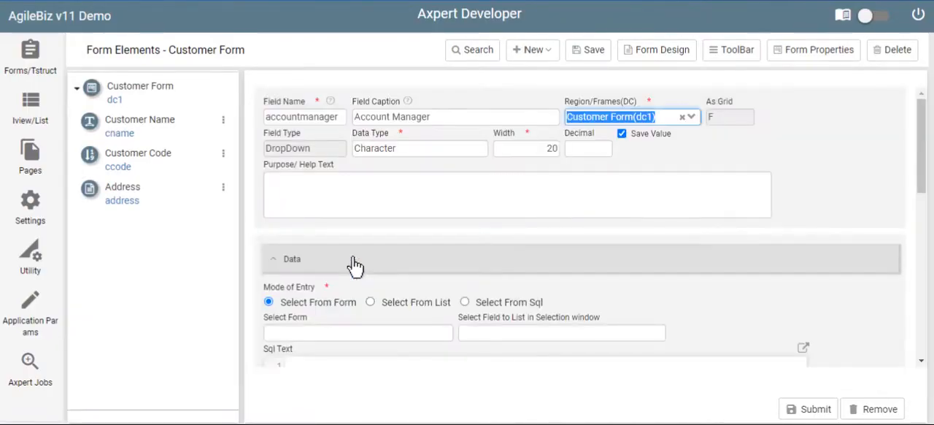
scroll(355, 265, down, 2)
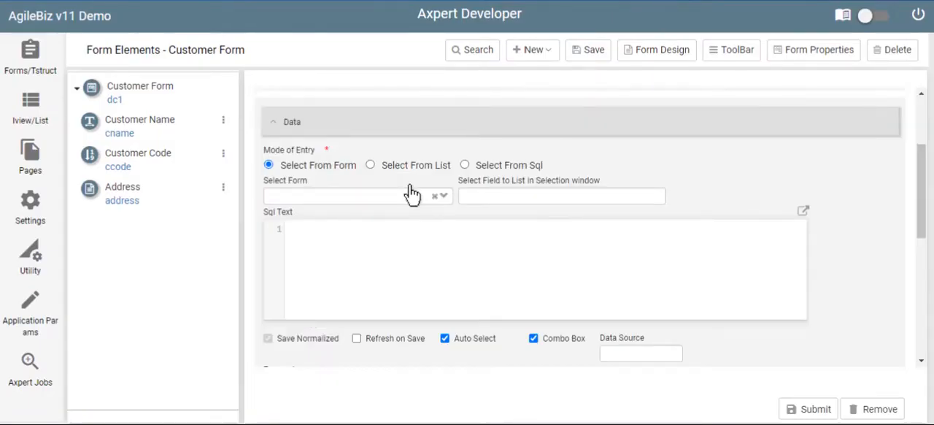
click(441, 196)
text(use)
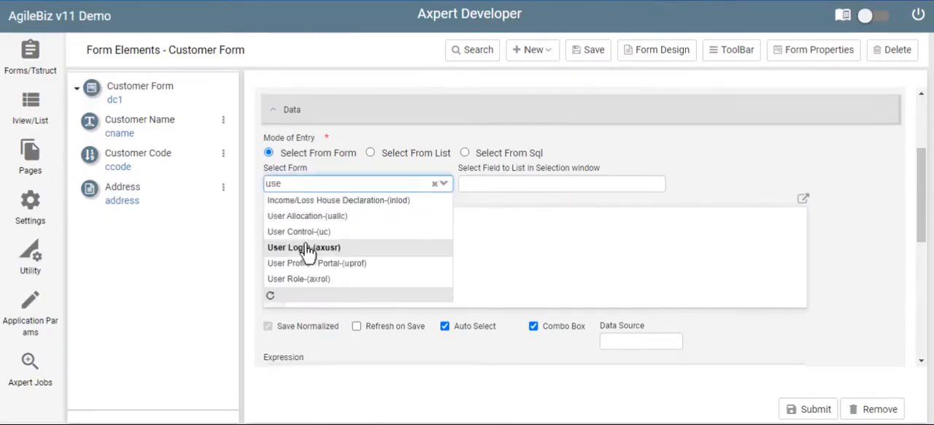
click(306, 250)
click(511, 183)
text(ax)
click(507, 250)
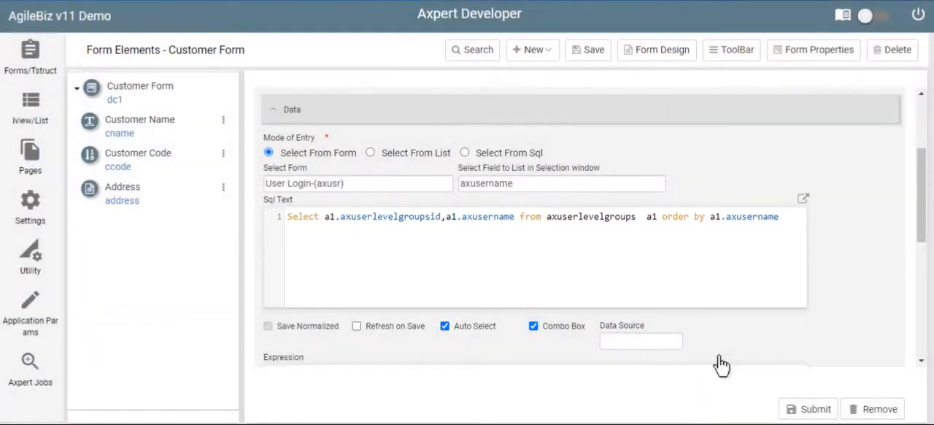
click(809, 407)
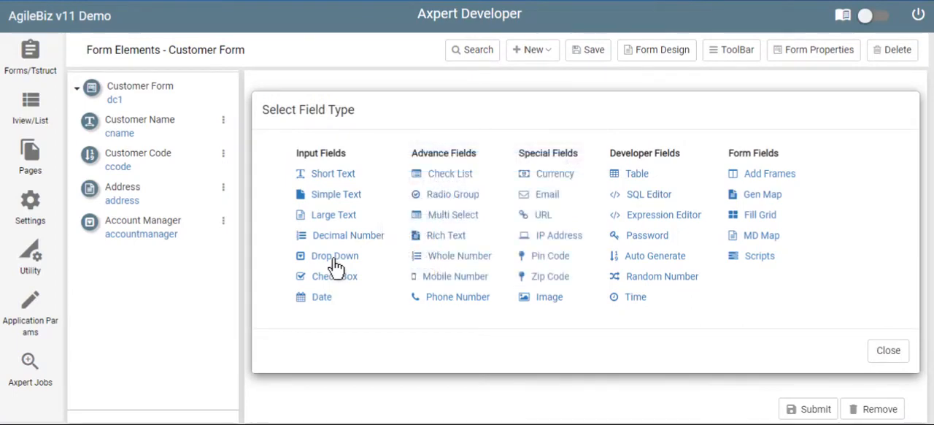
Add a Drop Down field named city with the caption City, listing city_name from the City-(city) form
click(334, 263)
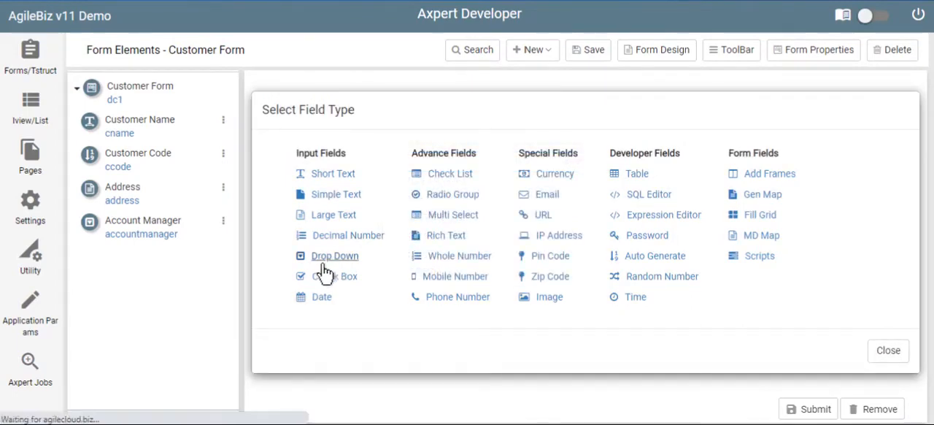
text(city)
key(Tab)
text(City)
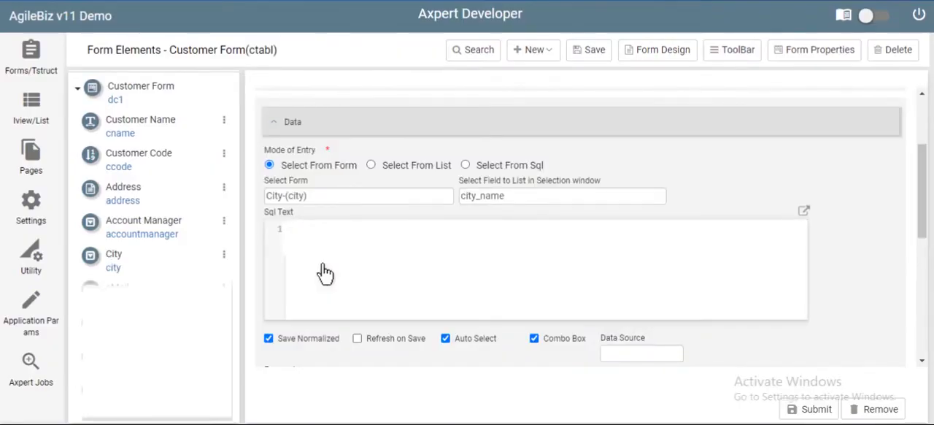
Switch the City field's mode of entry to Select From Sql, enter the query "select city_name from city", and submit the field
click(466, 166)
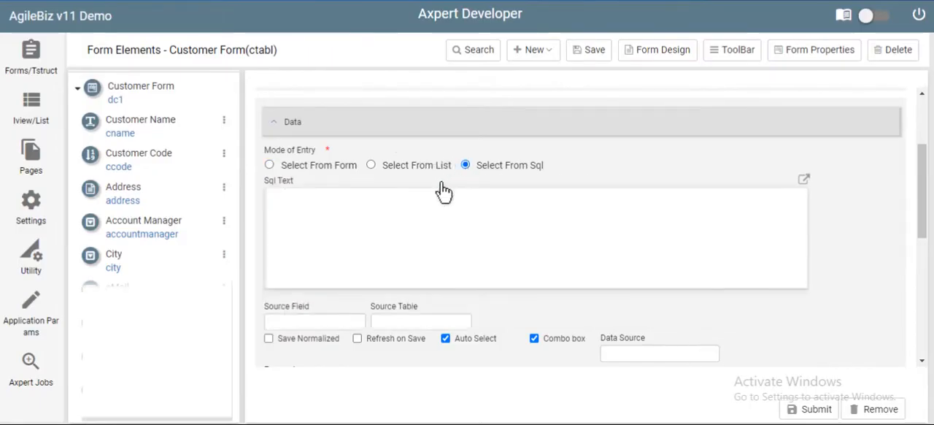
click(382, 227)
text(sele)
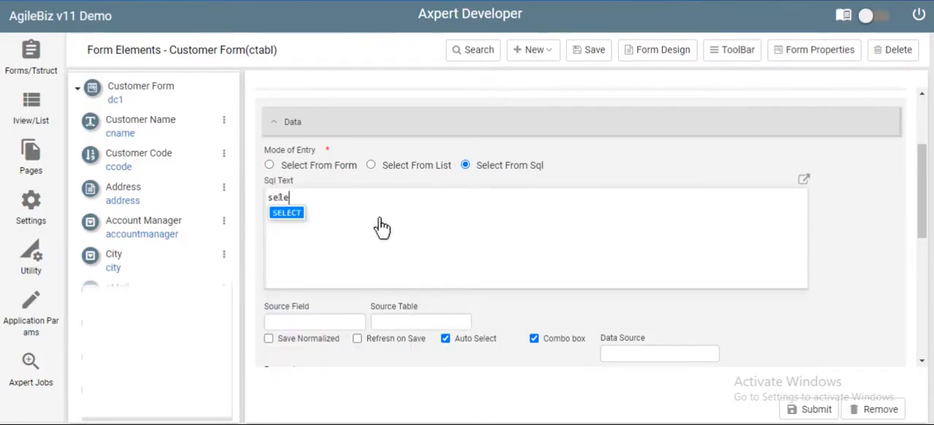
text(ct city_name from city)
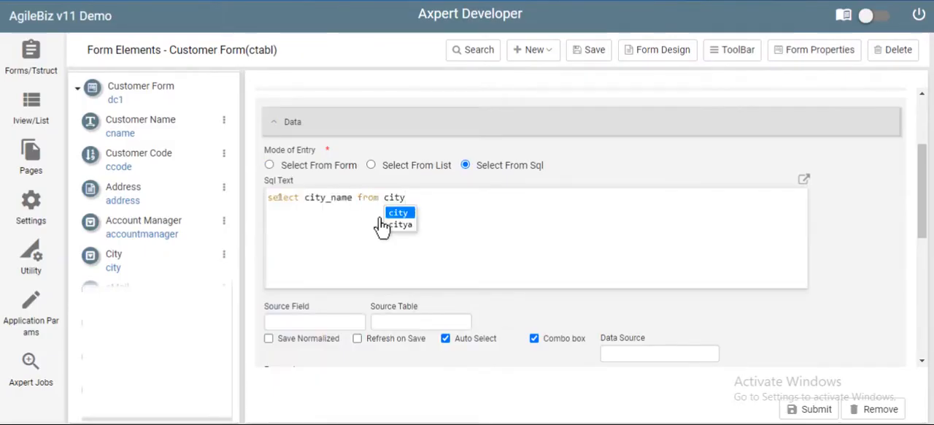
click(485, 207)
click(825, 222)
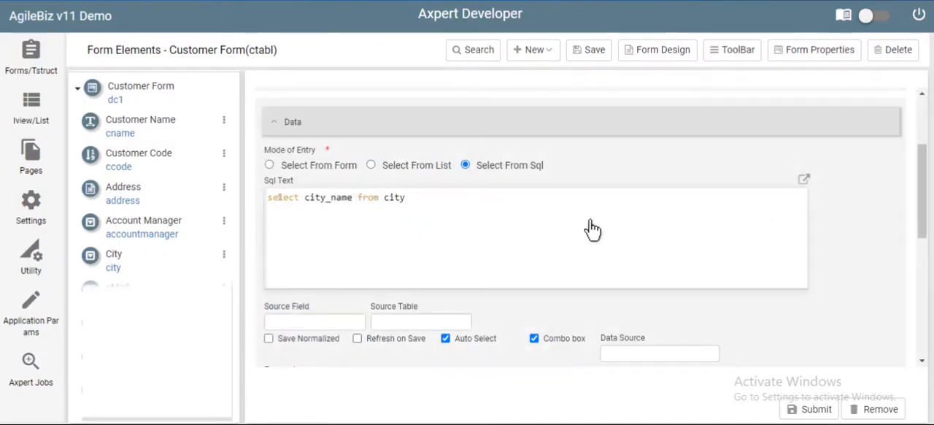
mouse_move(30, 207)
click(814, 411)
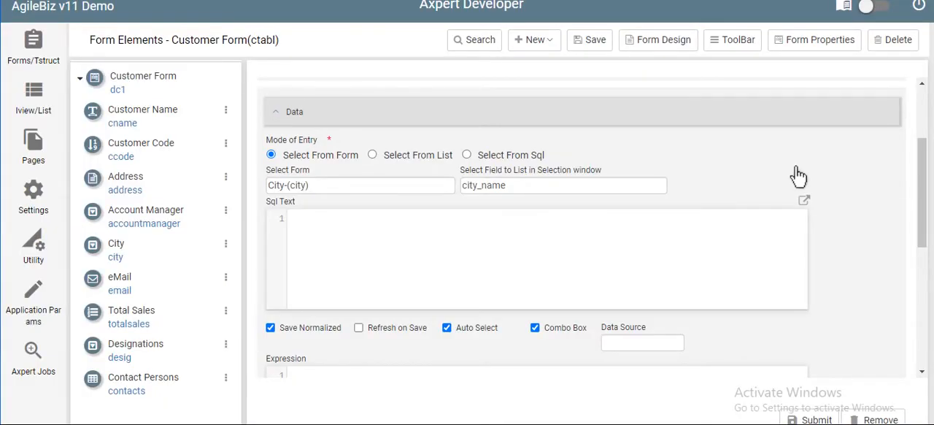
Run a pasted SQL statement in the expanded editor that creates table customergrade with columns Sl_No numeric and Grade_name varchar(250)
click(804, 202)
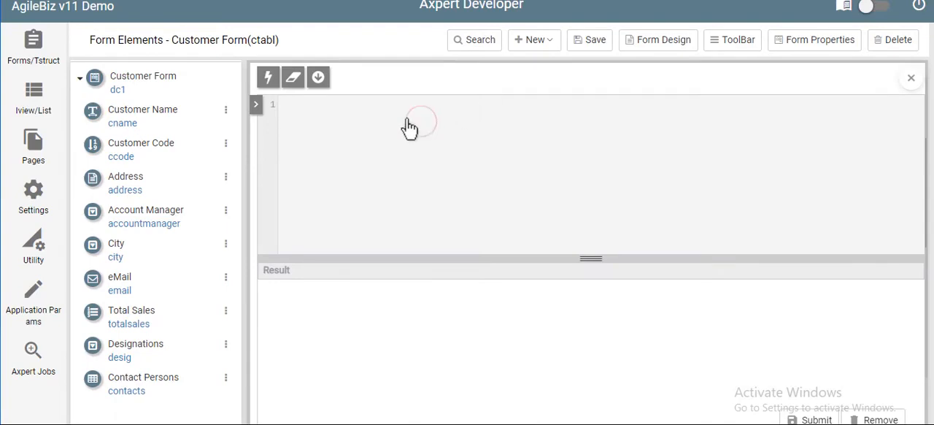
text(create table customergrade ( Sl_No numeric, Grade_name varchar(250) ))
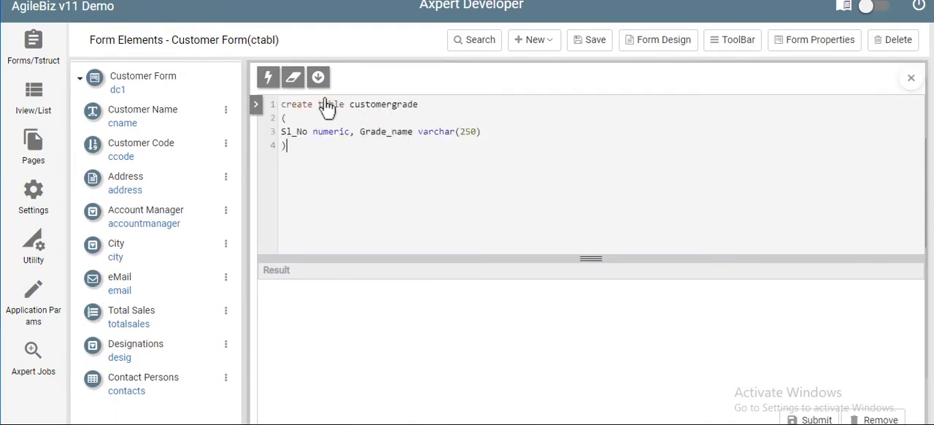
click(271, 83)
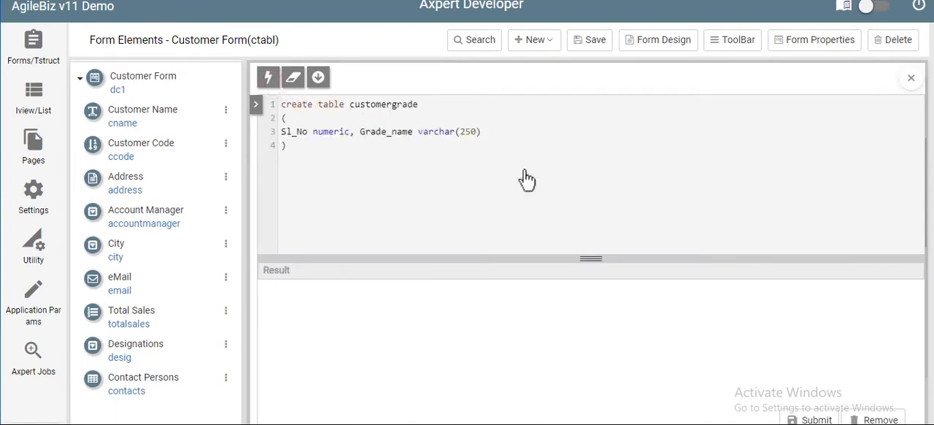
Insert the rows (1,'New') and (2,'Existing') into customergrade in the SQL editor, and query the table with "select * from customergrade"
text(insert into customergrade (Sl_No, Grade_name) values (1,'New')\ninsert into customergrade (Sl_No, Grade_name) values (2,'Existing'))
drag(611, 159, 282, 160)
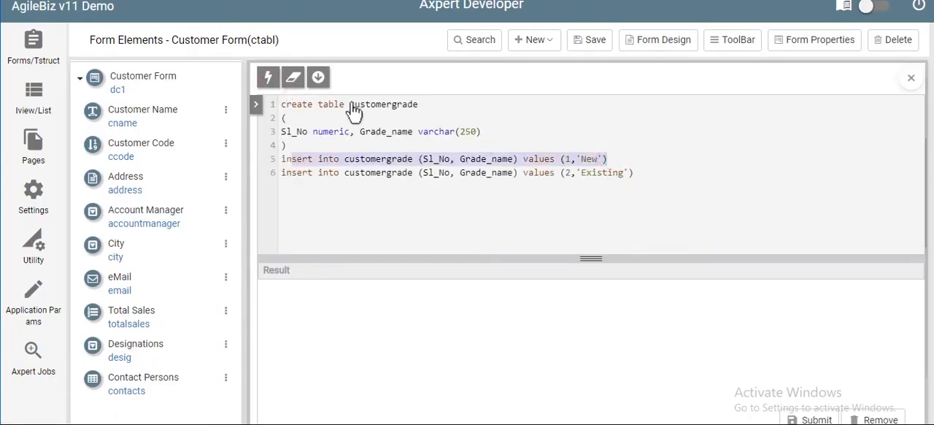
click(270, 82)
drag(635, 173, 281, 172)
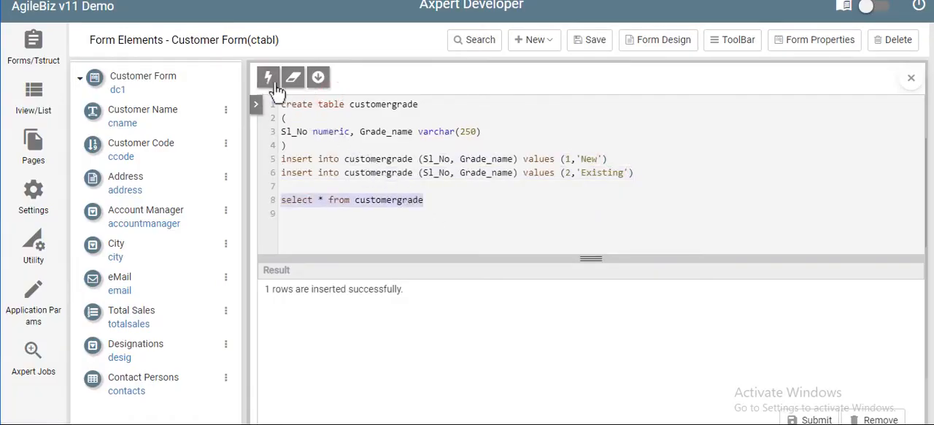
click(270, 84)
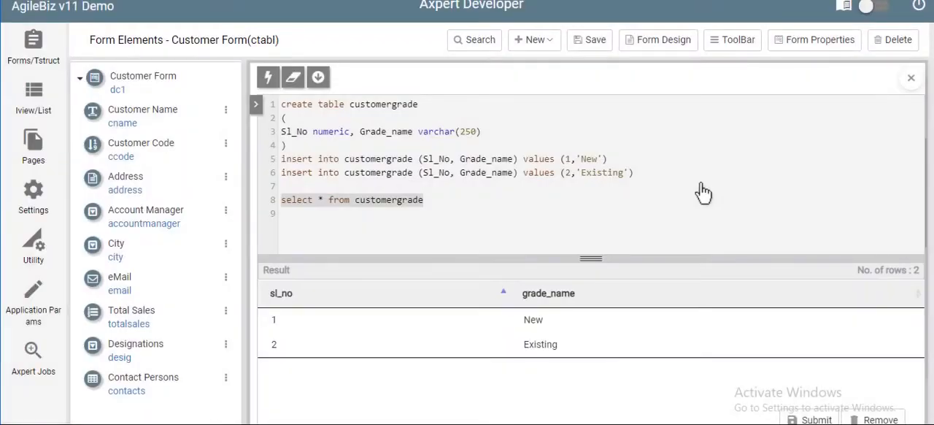
double_click(357, 104)
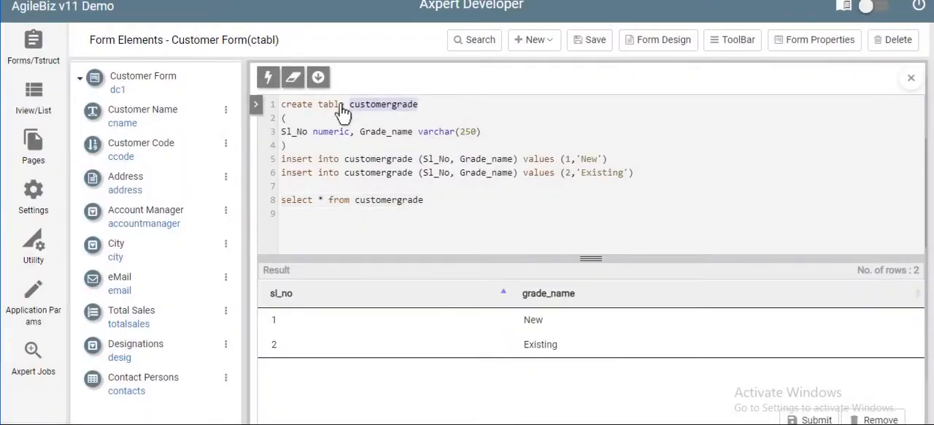
click(255, 106)
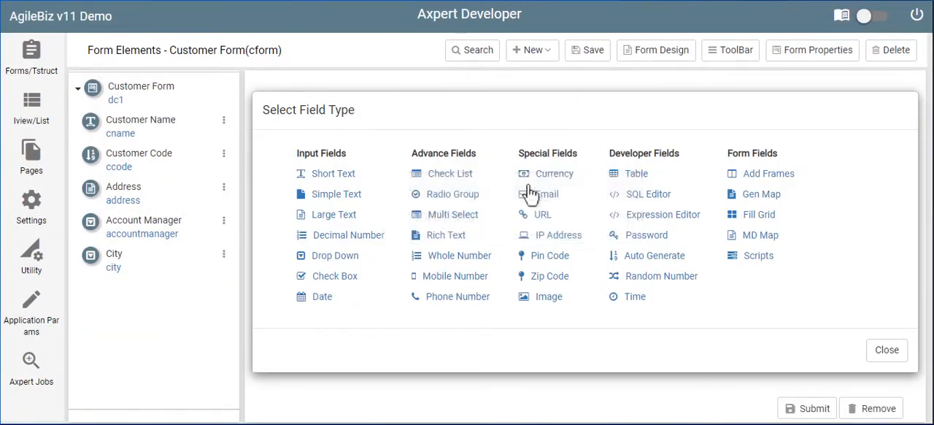
Add an Email field named email with the caption eMail to the Customer Form and submit it
click(530, 193)
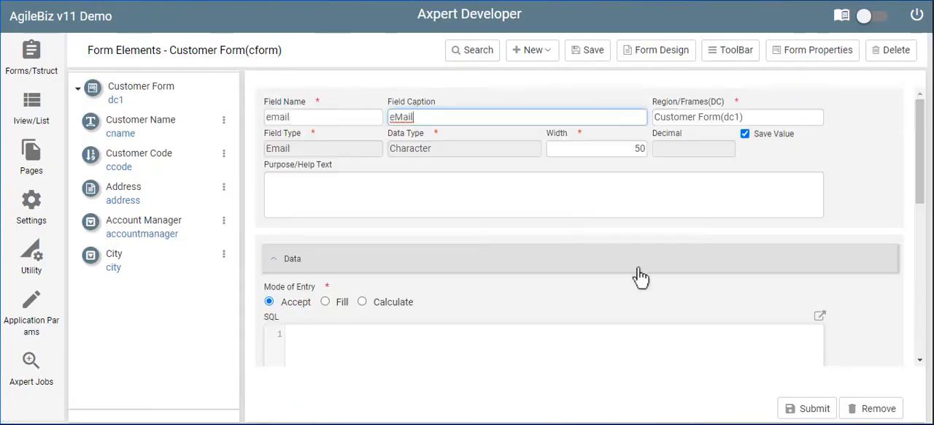
click(803, 408)
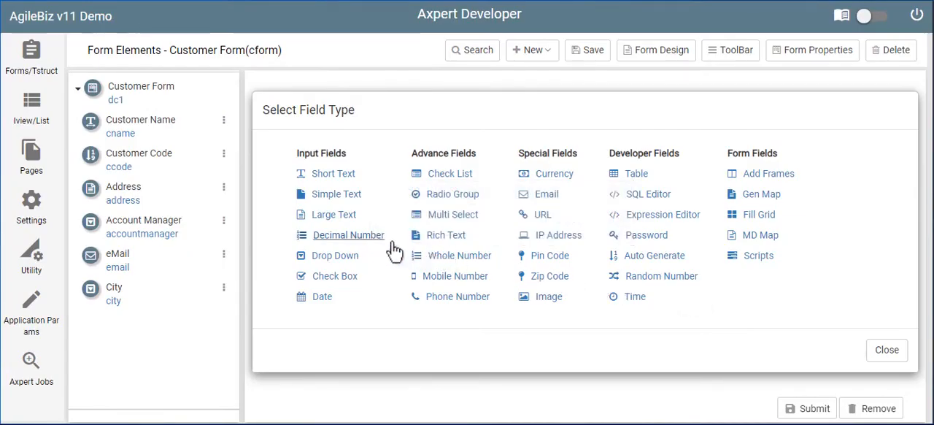
Add a Decimal Number field named totalsales with the caption Total Sales and submit it
click(371, 240)
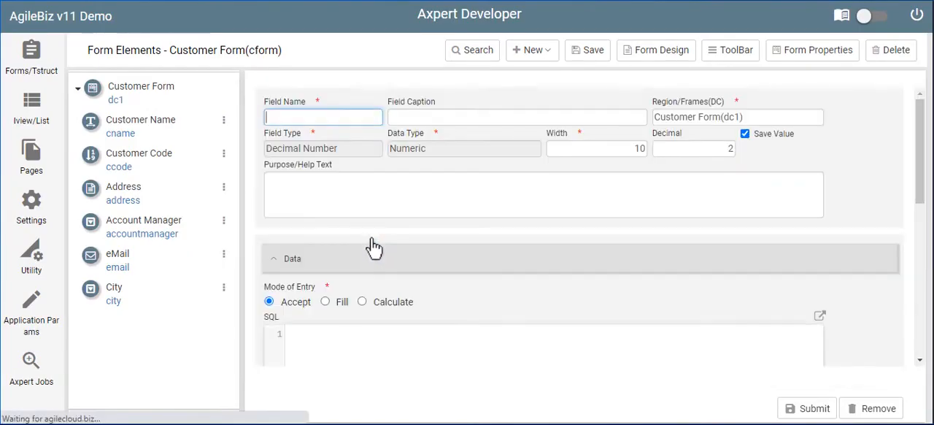
text(totalsales)
key(Tab)
text(Total Sales)
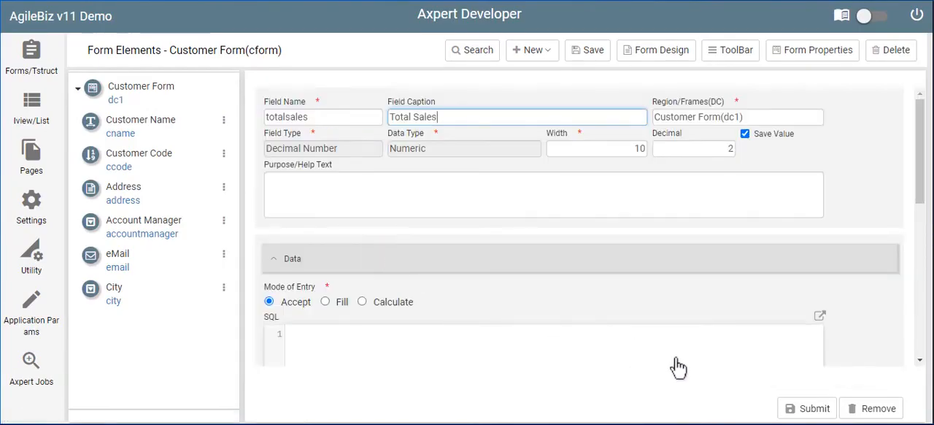
click(789, 402)
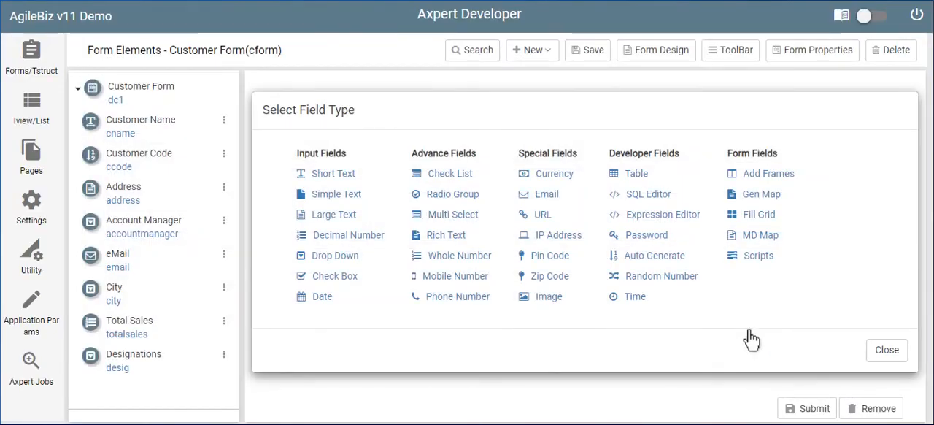
Add a Table field named contacts captioned Contact Persons, paste the JSON column definition into its table definition, and submit the field
click(628, 175)
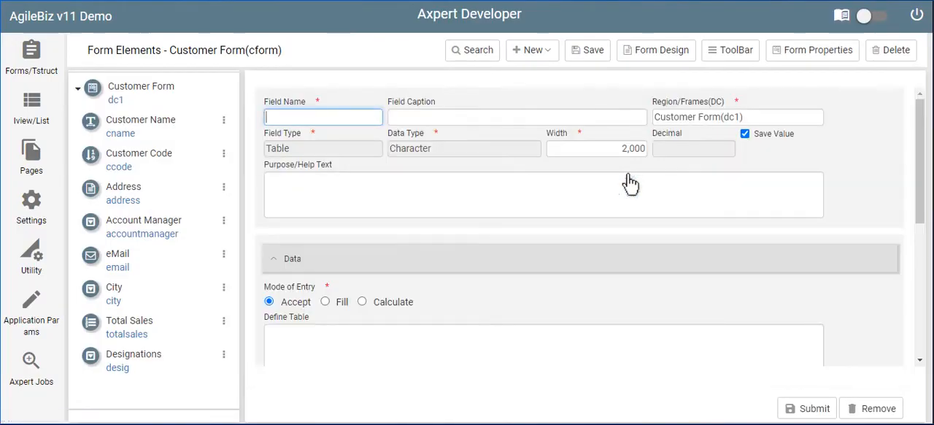
text(contacts)
key(Tab)
text(Contacts)
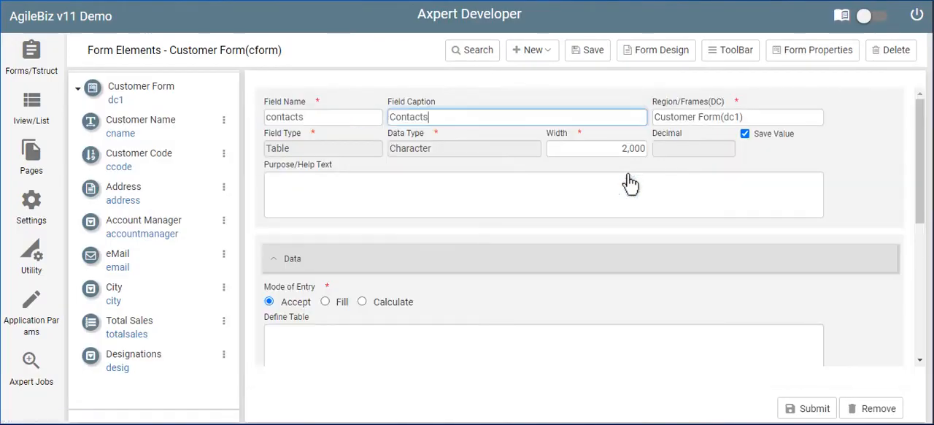
key(Tab)
key(Tab)
key(Tab)
key(Tab)
key(Tab)
key(Tab)
key(ctrl+v)
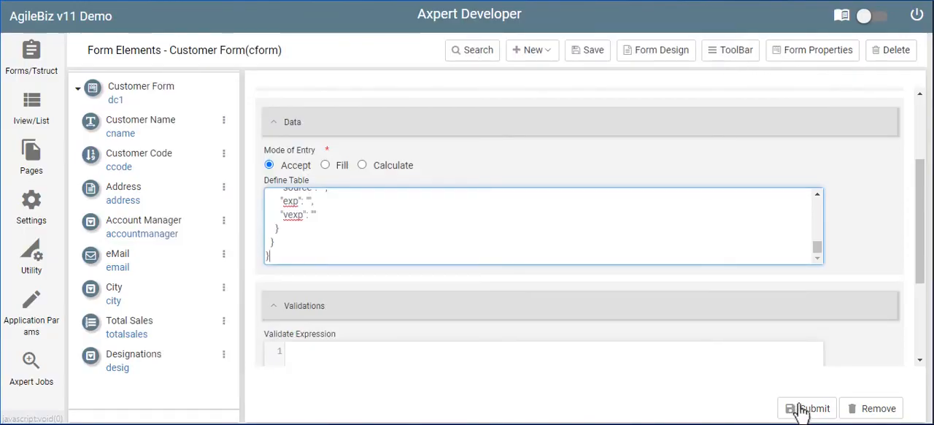
click(803, 411)
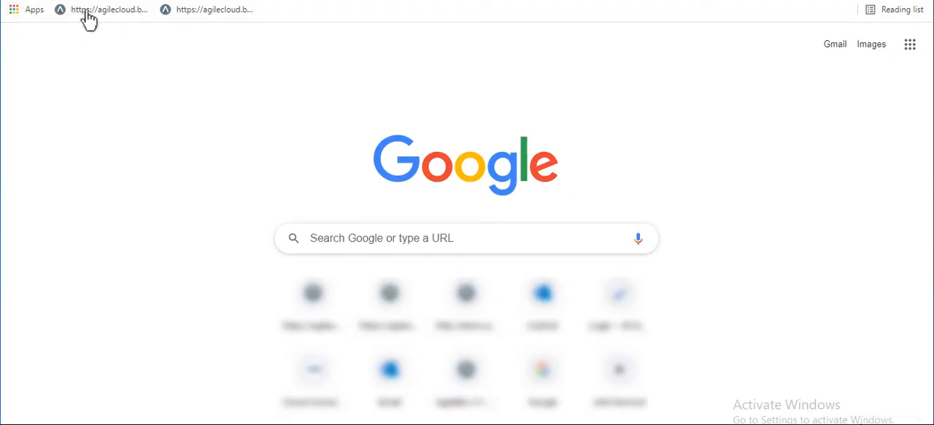
Switch to the AgileBiz runtime site through its bookmark and sign in with the project name, username and account password
click(117, 22)
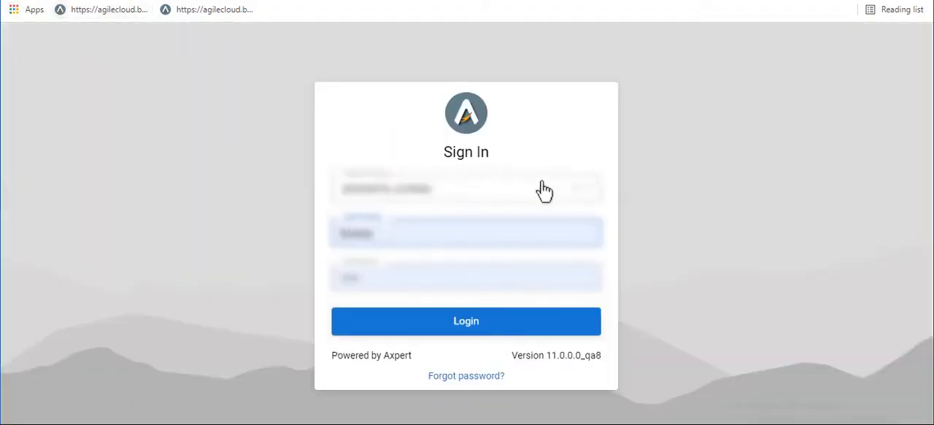
click(587, 189)
click(450, 280)
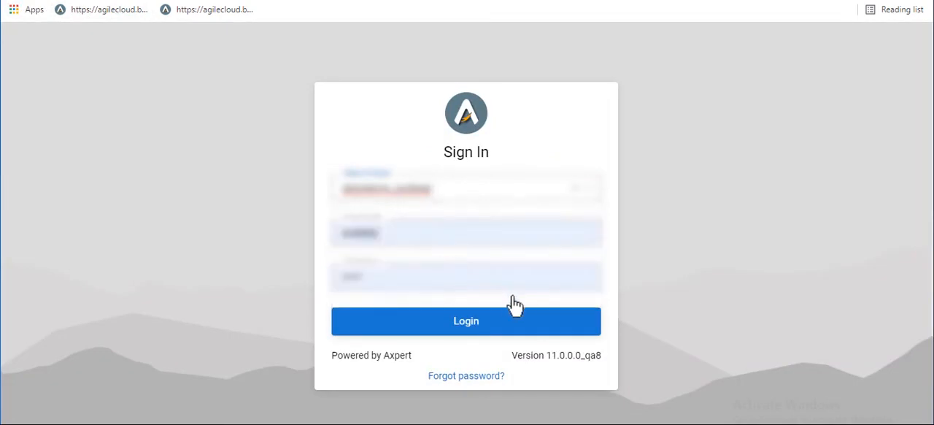
click(563, 321)
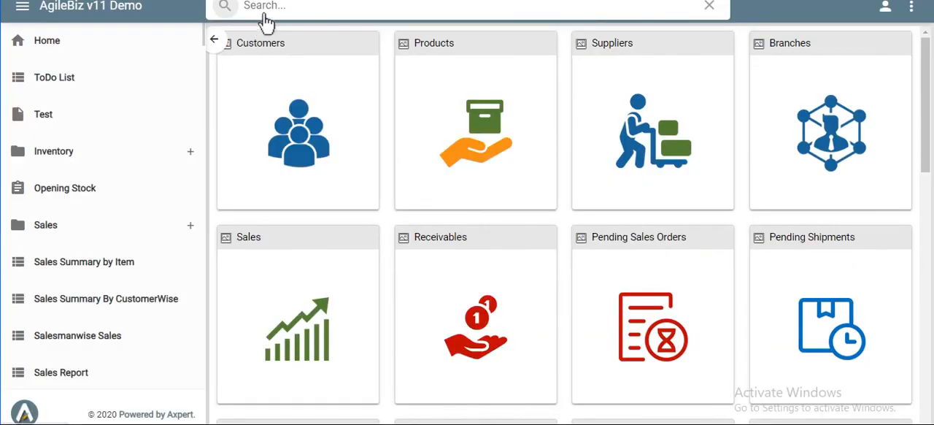
Search for "customer form" and open the Customer Form
click(273, 16)
text(customer fo)
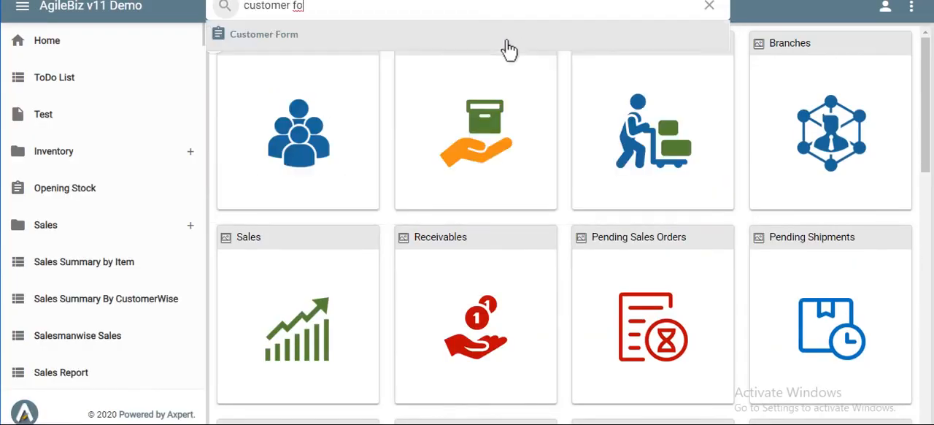
click(510, 49)
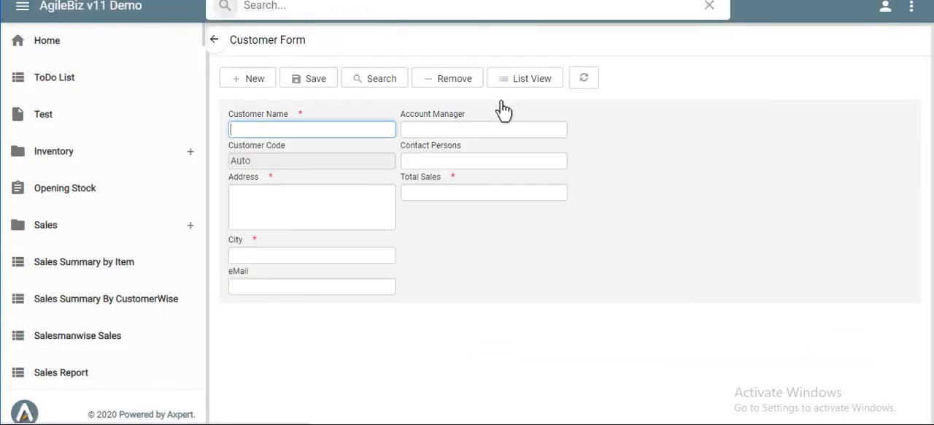
Set the Customer Name to DMG Solutions and choose admin as the Account Manager
text(DMG Solutions)
key(Tab)
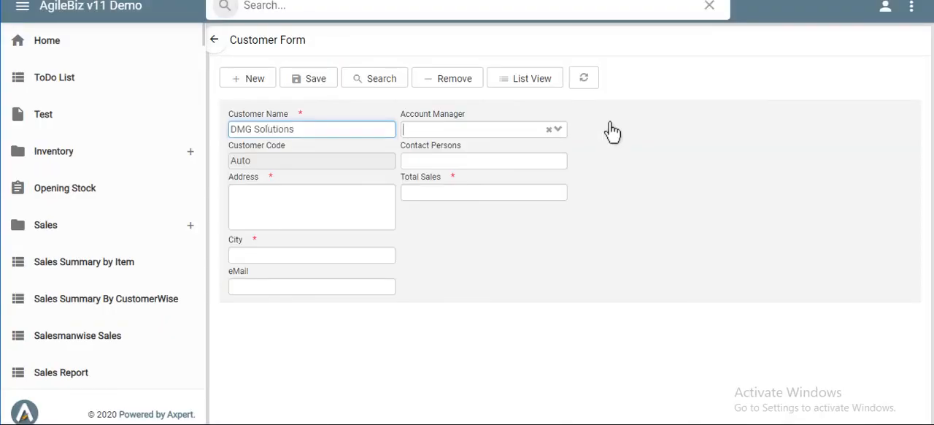
click(559, 131)
click(495, 170)
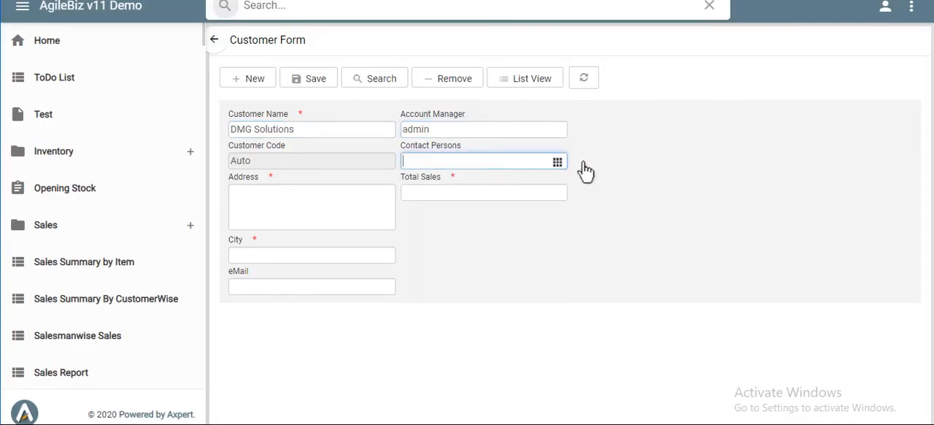
Open the Contact Persons table and fill its first row with the contact's name, the designation Purchase manager and the mobile number
click(557, 166)
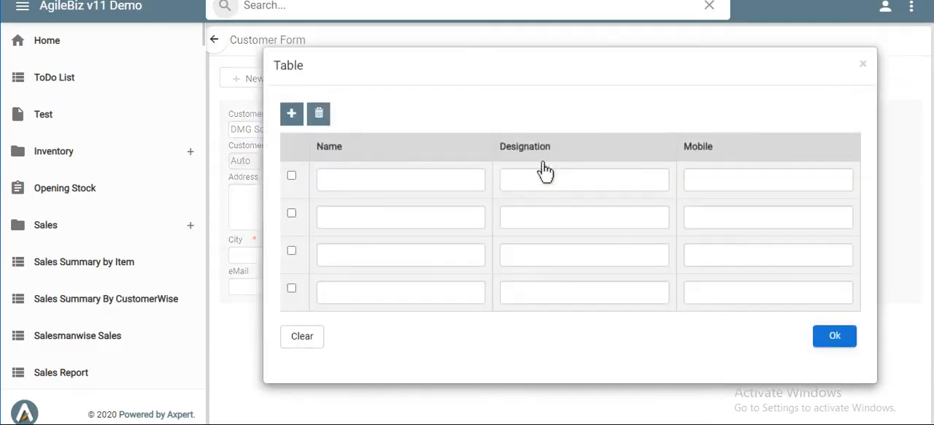
click(459, 179)
text(Monal)
key(Tab)
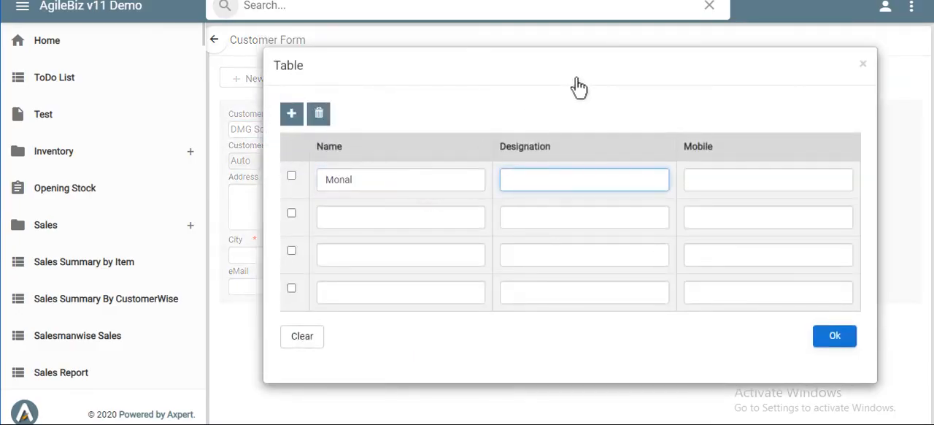
key(Down)
click(605, 261)
click(765, 188)
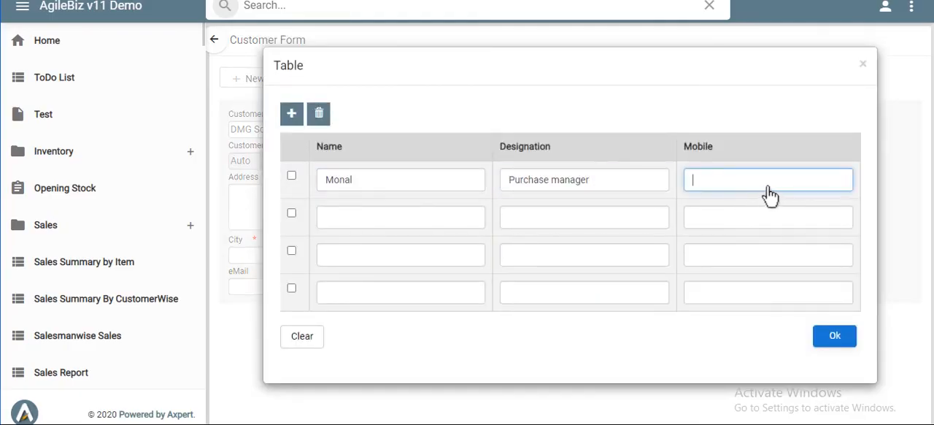
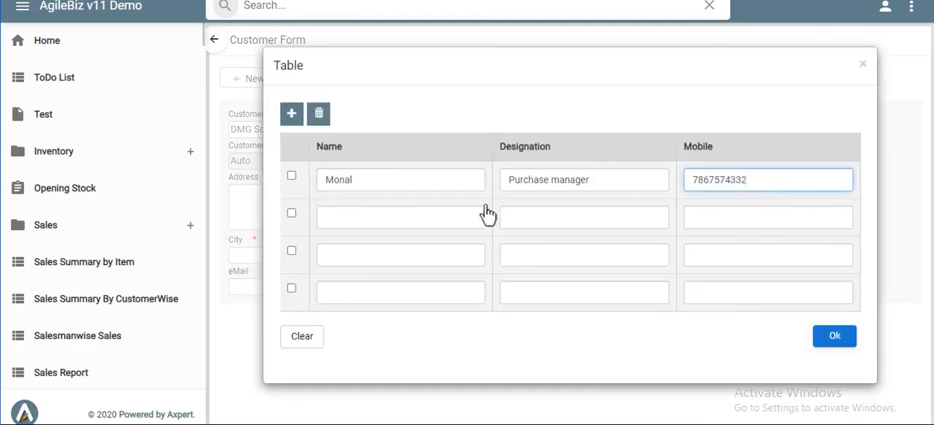
Fill the second contact row with the contact's name, the designation Accounts manager and the mobile number, and accept the table
click(394, 223)
text(Ajay)
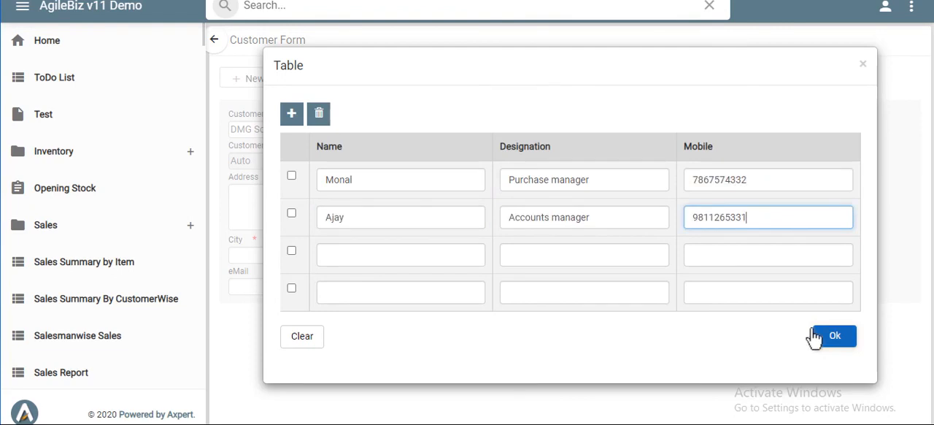
click(811, 337)
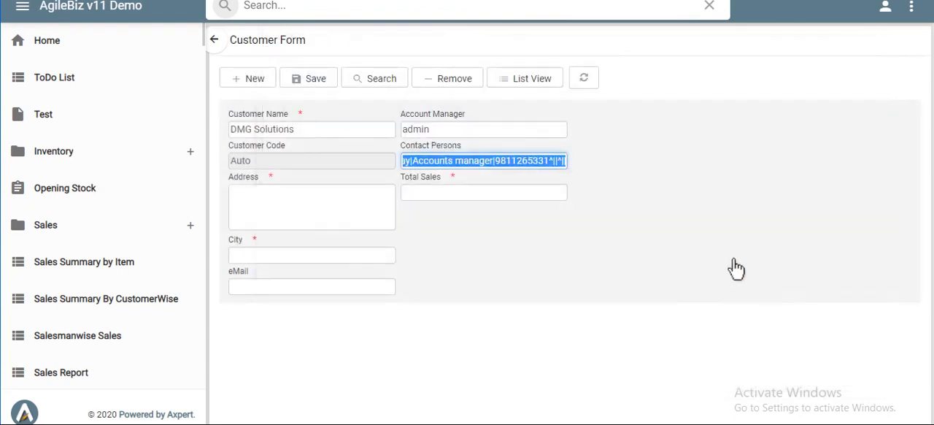
Fill in the customer's address and set Total Sales to 884551
key(Tab)
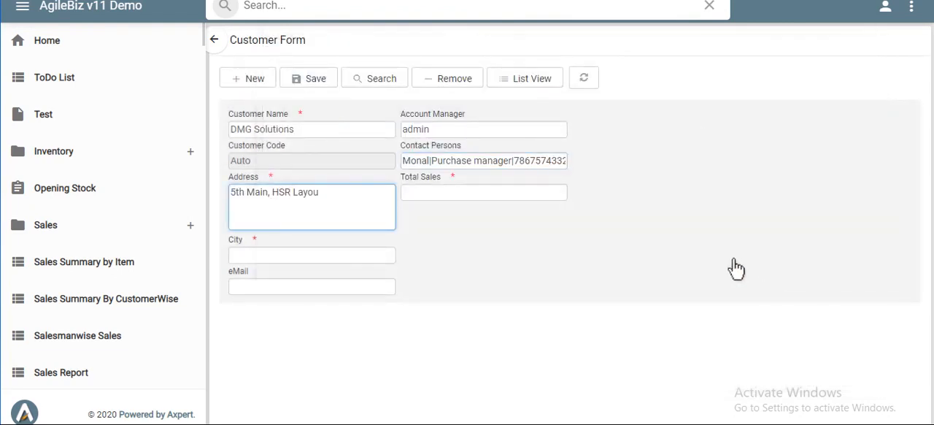
key(Tab)
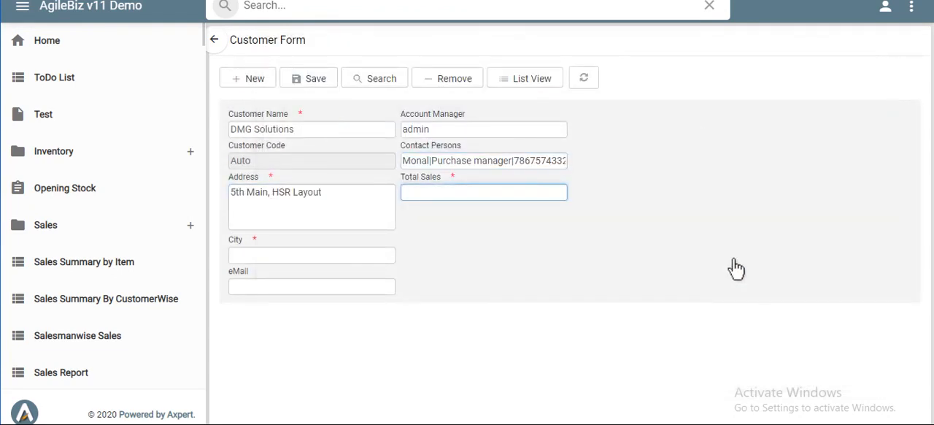
Choose BANGALORE as the City and fill in the customer's e-mail address
key(Tab)
text(bang)
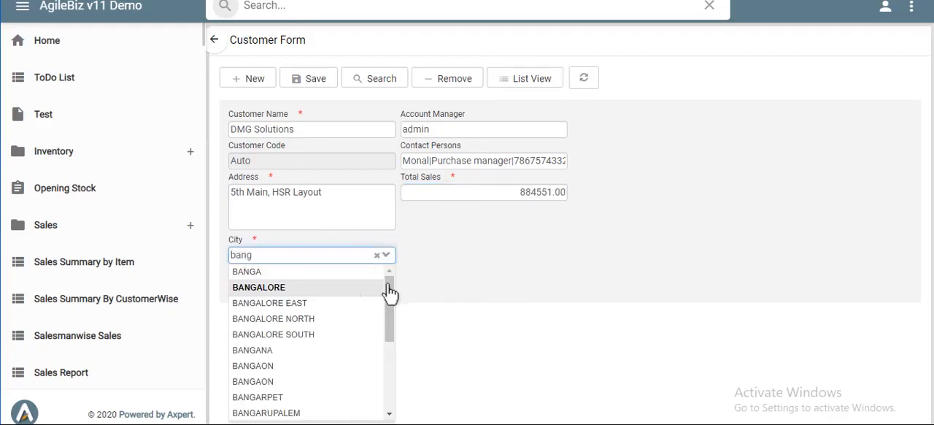
key(Return)
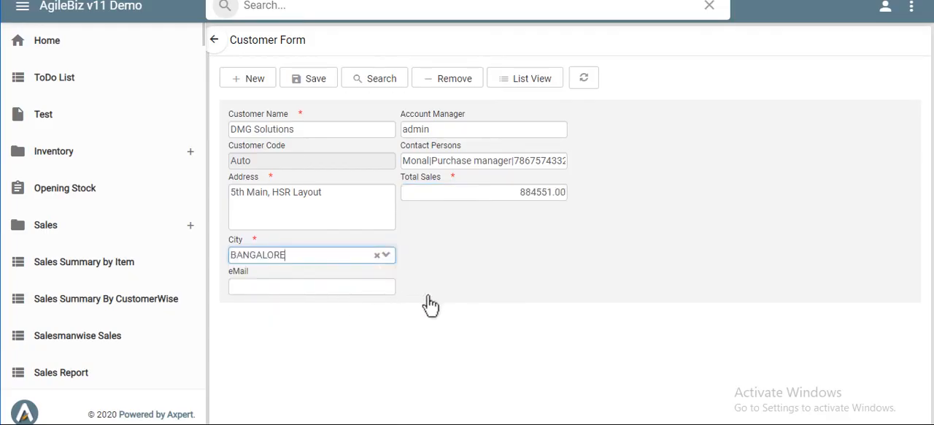
key(Tab)
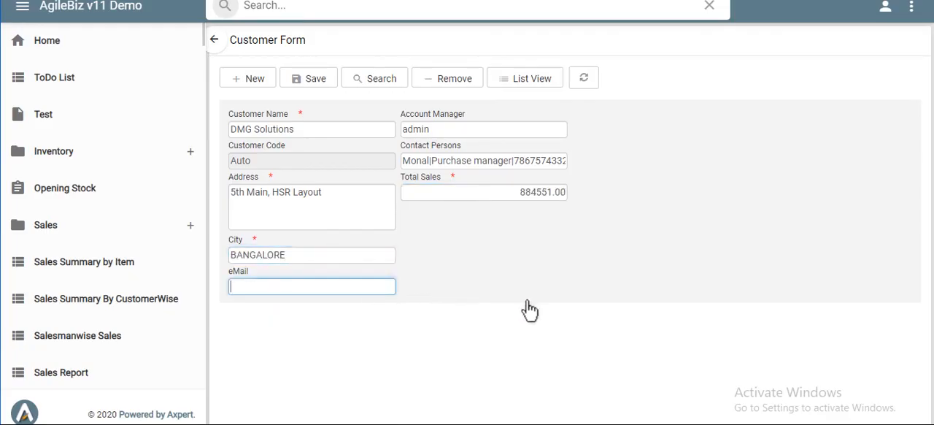
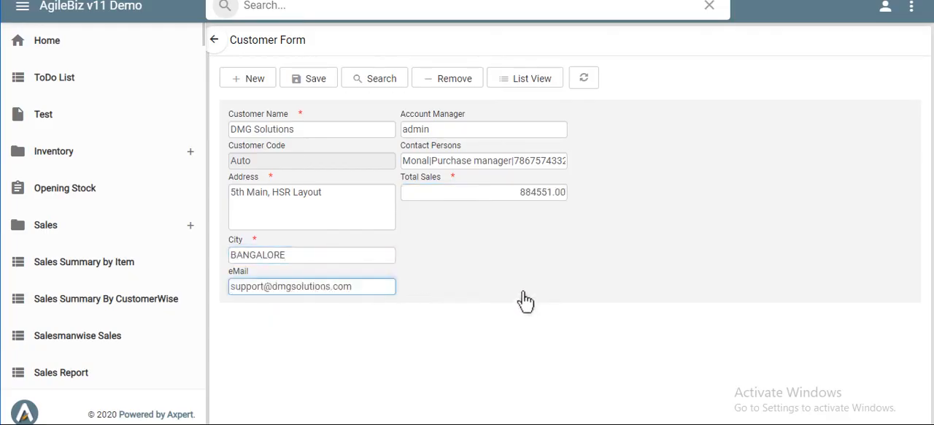
Save the customer record and open the list view of the Customer Form
click(332, 84)
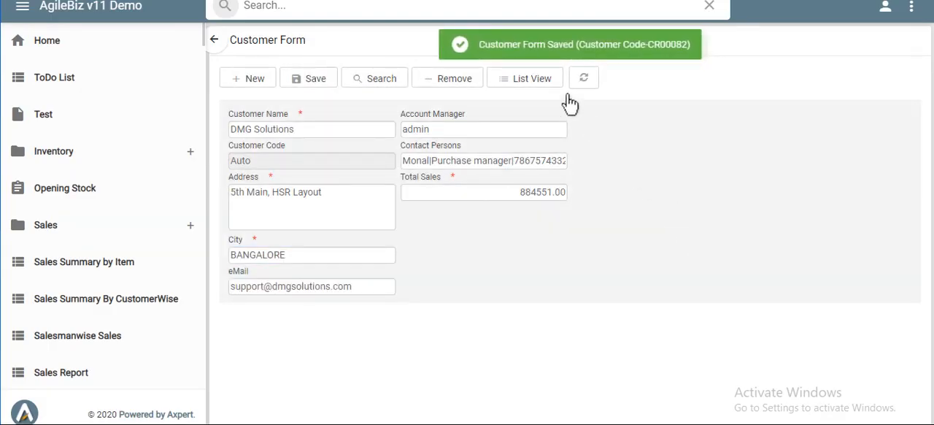
click(547, 79)
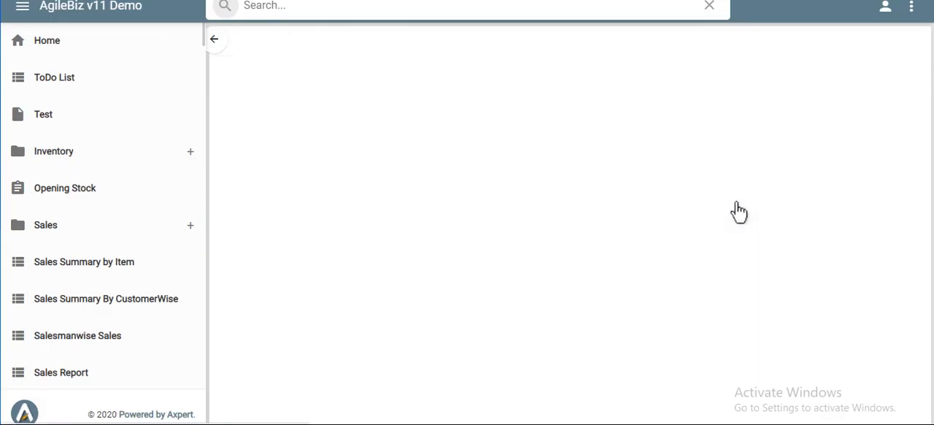